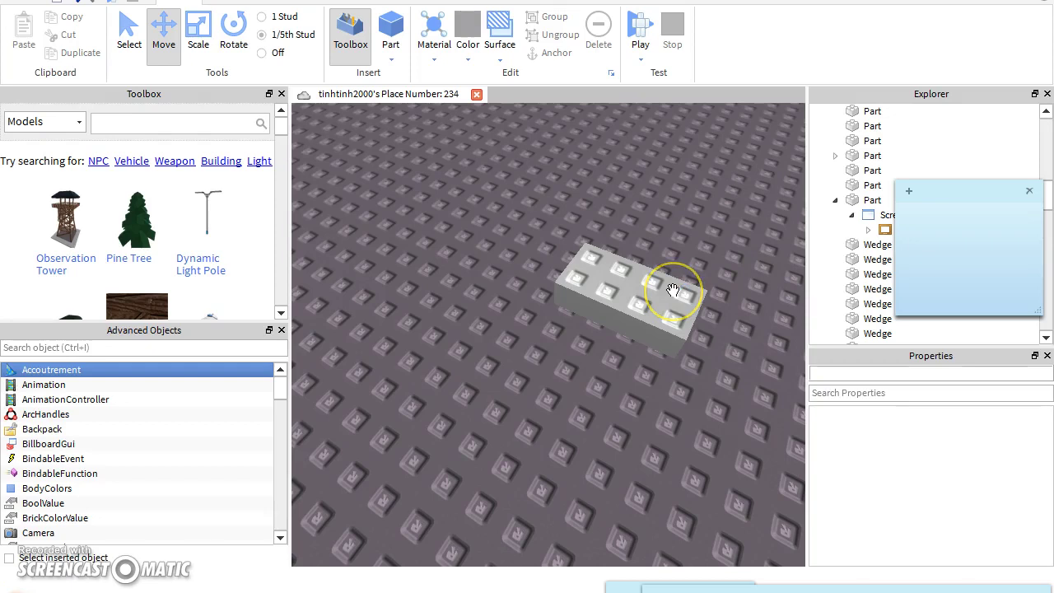
- Write "HI YouTube i gonna show you to make a text" on the sticky note
key(BackSpace)
key(BackSpace)
text(HI You )
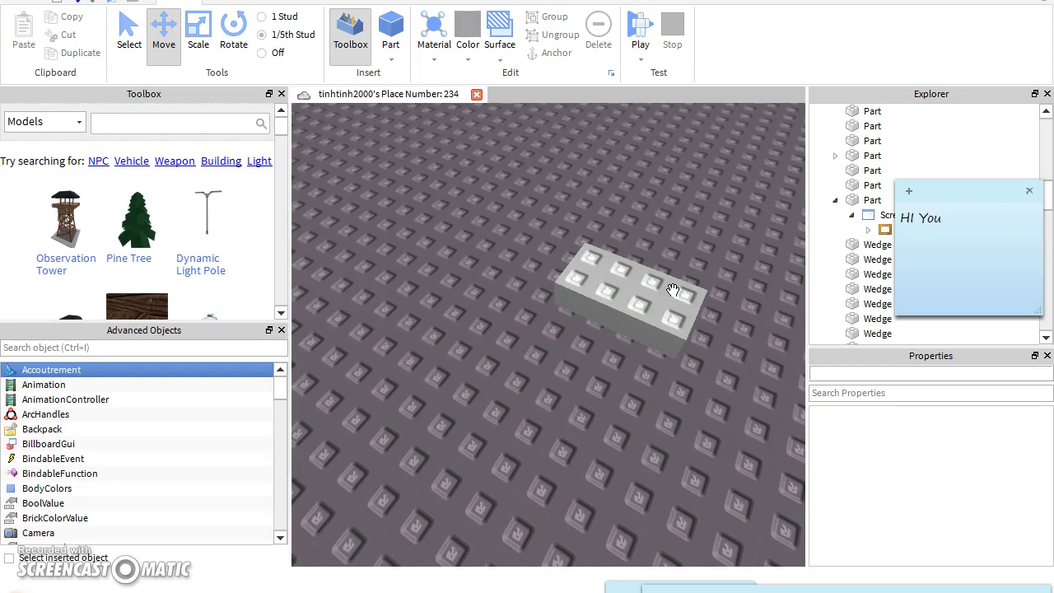
text(Tube i gonna sho)
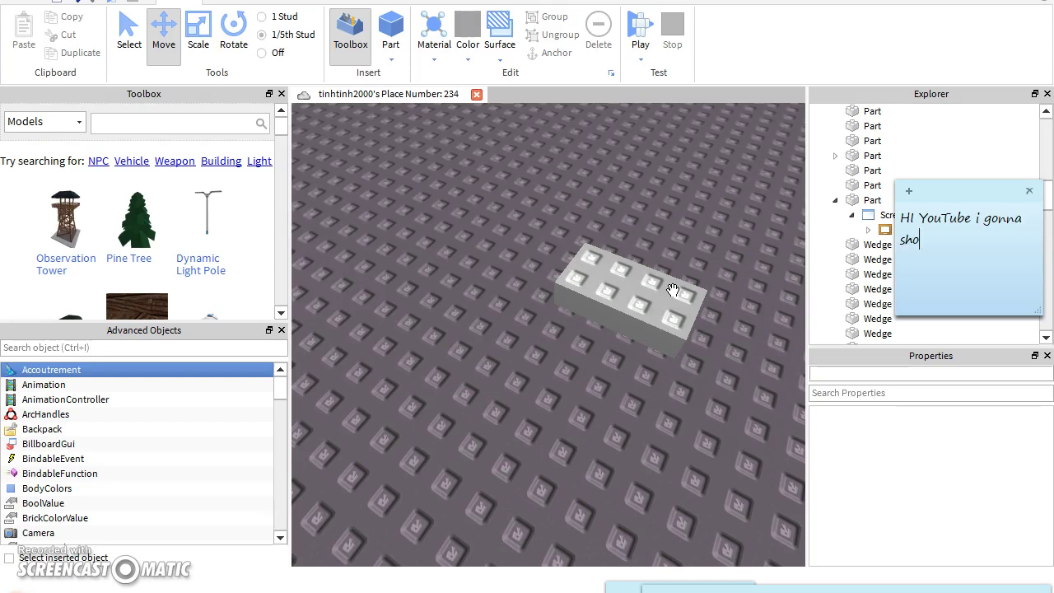
text(w you to make a text)
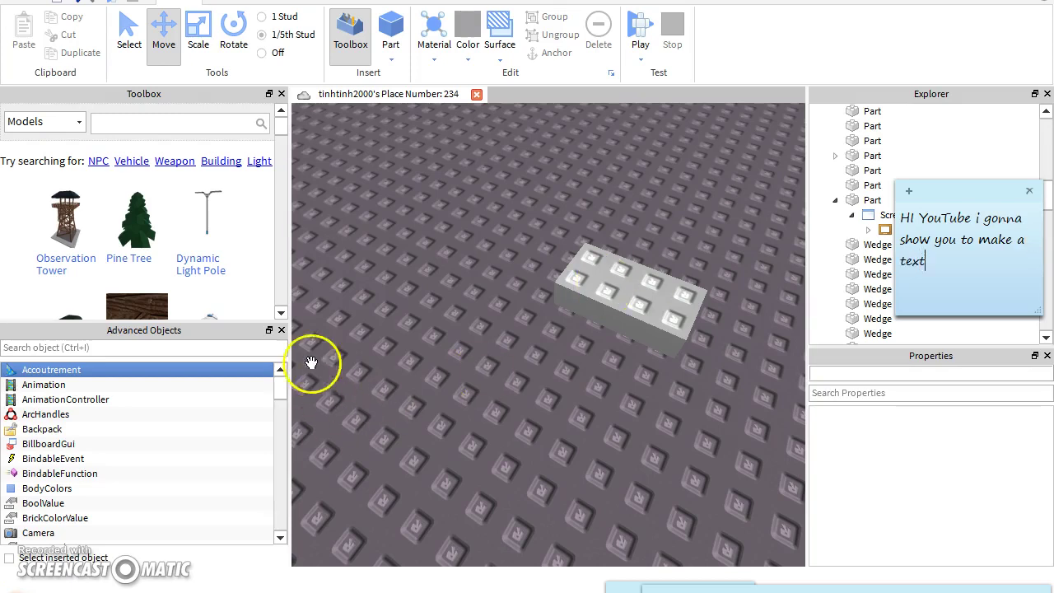
- Select the grey brick on the baseplate
click(402, 352)
click(616, 285)
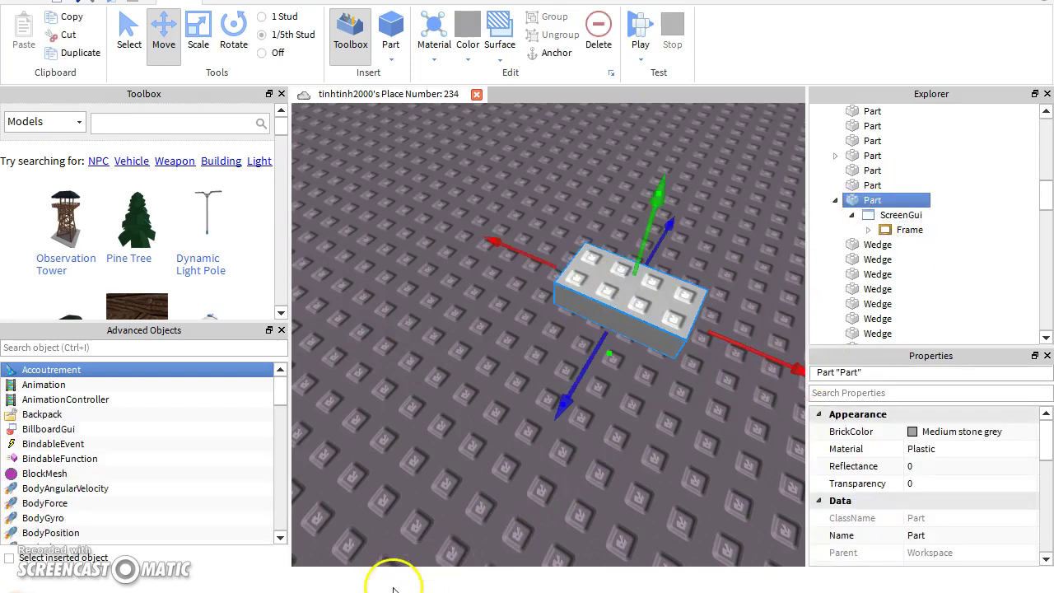
- Erase the sticky note's text and place the note over the 3D view, beside the grey brick
click(445, 589)
key(BackSpace)
key(BackSpace)
key(BackSpace)
key(BackSpace)
key(BackSpace)
key(BackSpace)
key(BackSpace)
key(BackSpace)
key(BackSpace)
key(BackSpace)
key(BackSpace)
key(BackSpace)
key(BackSpace)
key(BackSpace)
key(BackSpace)
key(BackSpace)
key(BackSpace)
key(BackSpace)
key(BackSpace)
key(BackSpace)
key(BackSpace)
key(BackSpace)
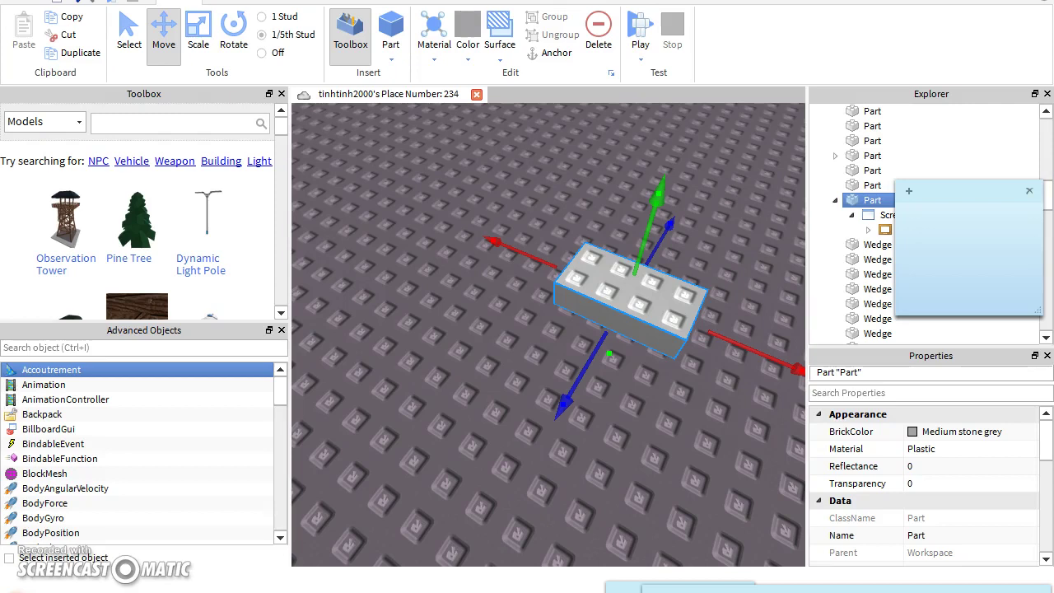
drag(958, 202, 372, 263)
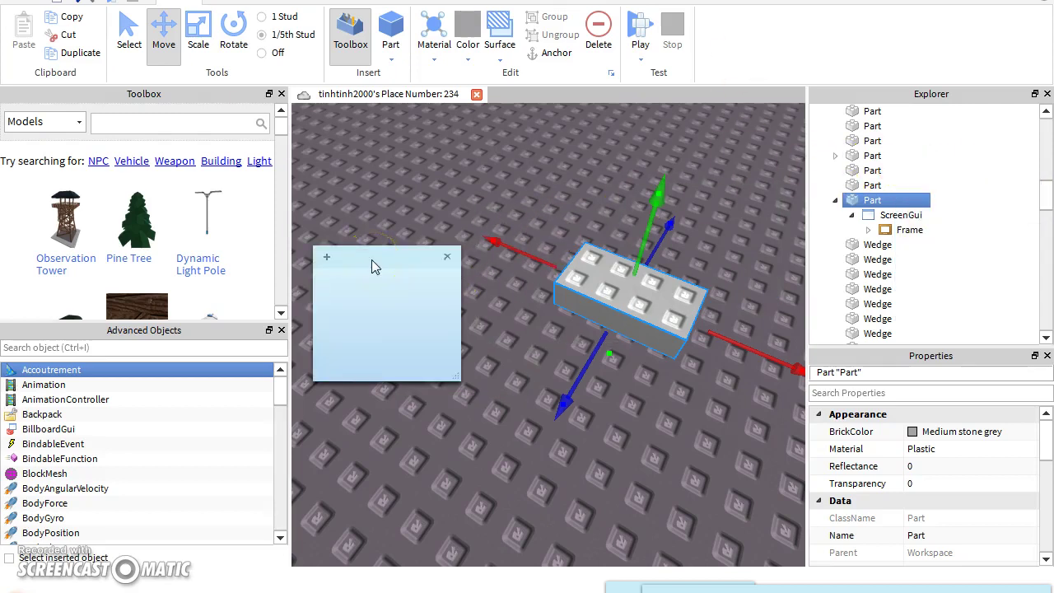
- Write "You need a screen gui" on the sticky note and erase it
text(You need a sceen)
key(BackSpace)
key(BackSpace)
key(BackSpace)
key(BackSpace)
text(reen gui)
key(BackSpace)
key(BackSpace)
key(BackSpace)
key(BackSpace)
key(BackSpace)
key(BackSpace)
key(BackSpace)
key(BackSpace)
key(BackSpace)
key(BackSpace)
key(BackSpace)
key(BackSpace)
key(BackSpace)
key(BackSpace)
key(BackSpace)
key(BackSpace)
key(BackSpace)
key(BackSpace)
key(BackSpace)
key(BackSpace)
key(BackSpace)
- Write "and a frame" on the sticky note and erase it
text(and a frame)
key(Return)
key(BackSpace)
key(BackSpace)
key(BackSpace)
key(BackSpace)
key(BackSpace)
key(BackSpace)
key(BackSpace)
key(BackSpace)
key(BackSpace)
key(BackSpace)
key(BackSpace)
key(BackSpace)
- Select the Frame inside the grey brick's ScreenGui
click(494, 236)
drag(878, 230, 874, 216)
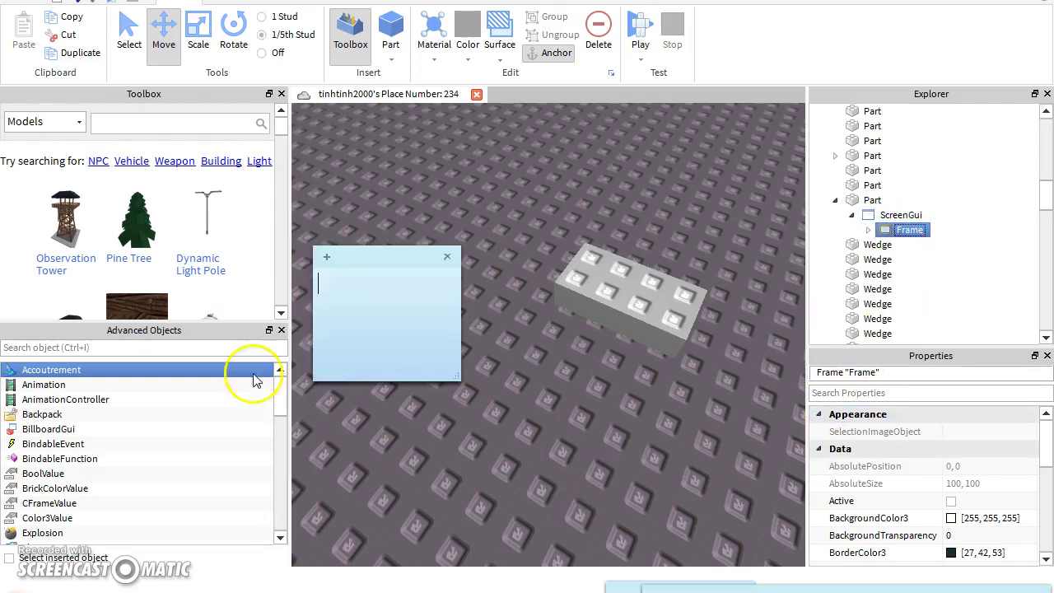
- Write "Put the Frame to the Screen gui" on the sticky note and erase it
text(P)
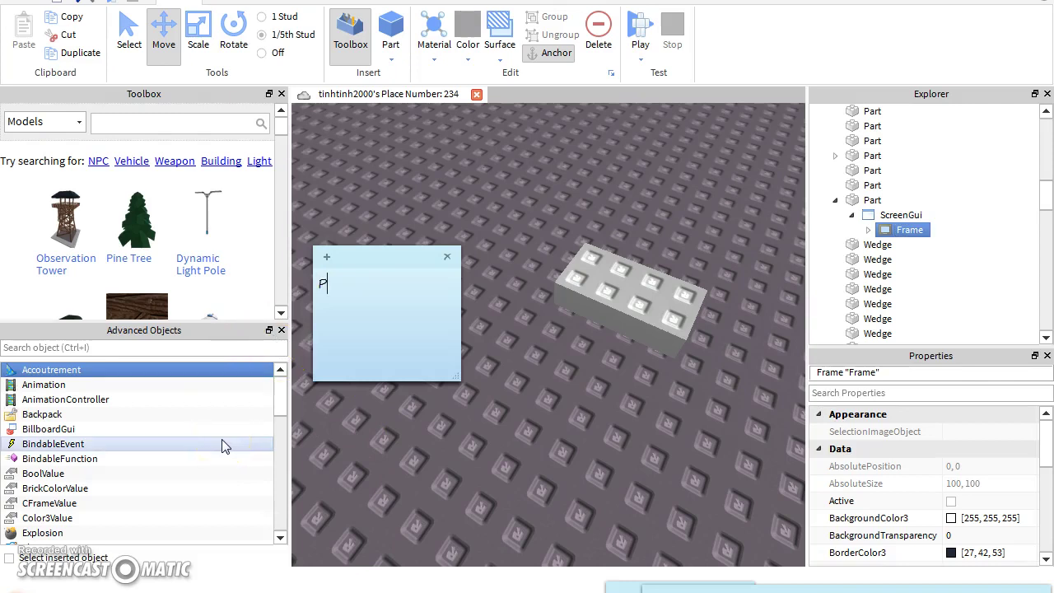
text(ut the Frame to t)
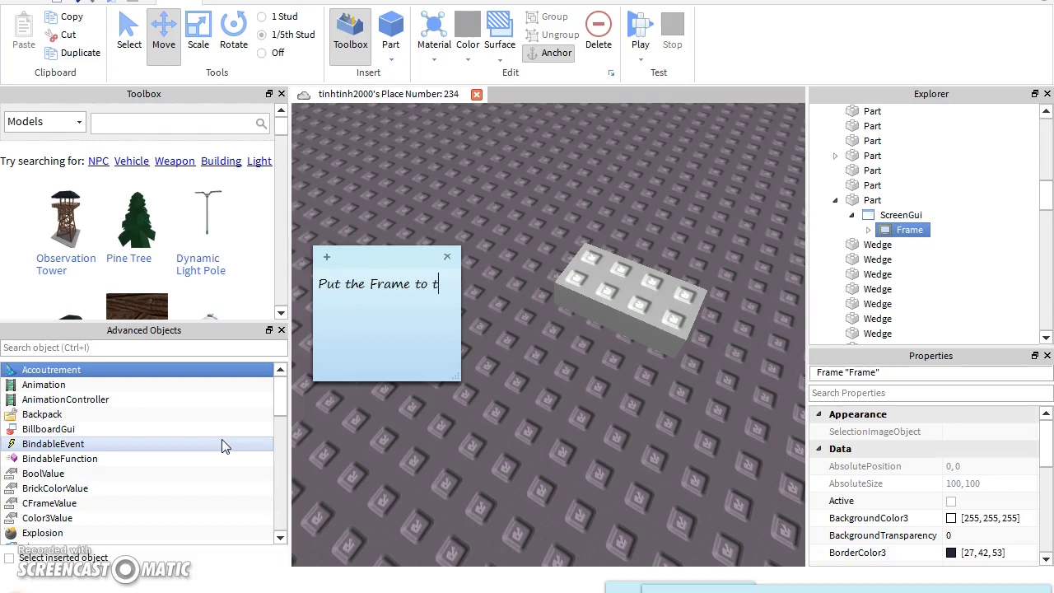
text(he Screne)
key(BackSpace)
key(BackSpace)
text(en gui)
key(BackSpace)
key(BackSpace)
key(BackSpace)
key(BackSpace)
key(BackSpace)
key(BackSpace)
key(BackSpace)
key(BackSpace)
key(BackSpace)
key(BackSpace)
key(BackSpace)
key(BackSpace)
key(BackSpace)
key(BackSpace)
key(BackSpace)
key(BackSpace)
key(BackSpace)
key(BackSpace)
key(BackSpace)
key(BackSpace)
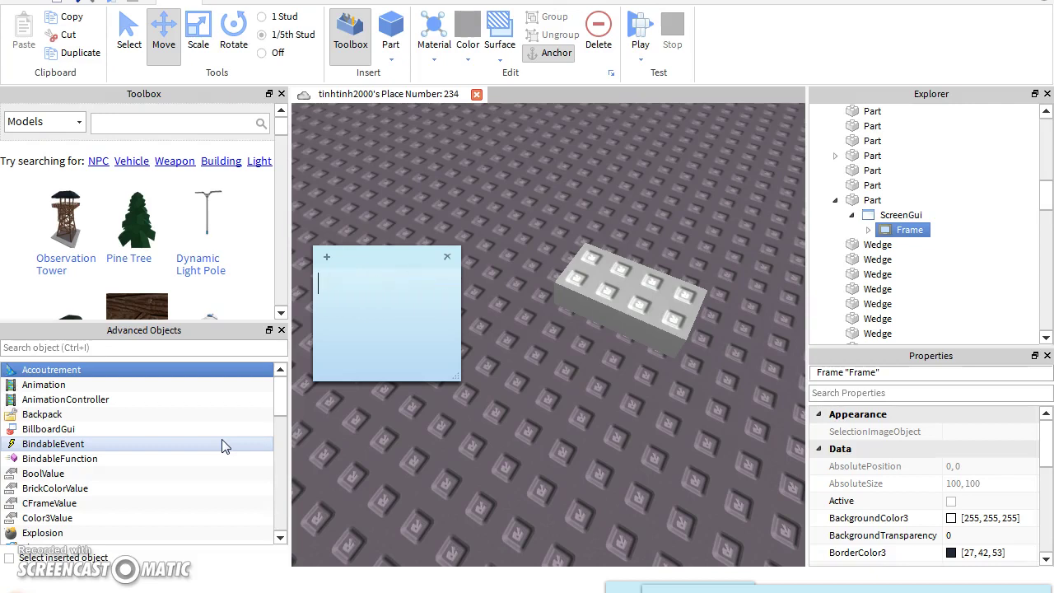
- Expand the Frame under the brick's ScreenGui to reveal its TextLabel
drag(910, 231, 875, 237)
click(870, 231)
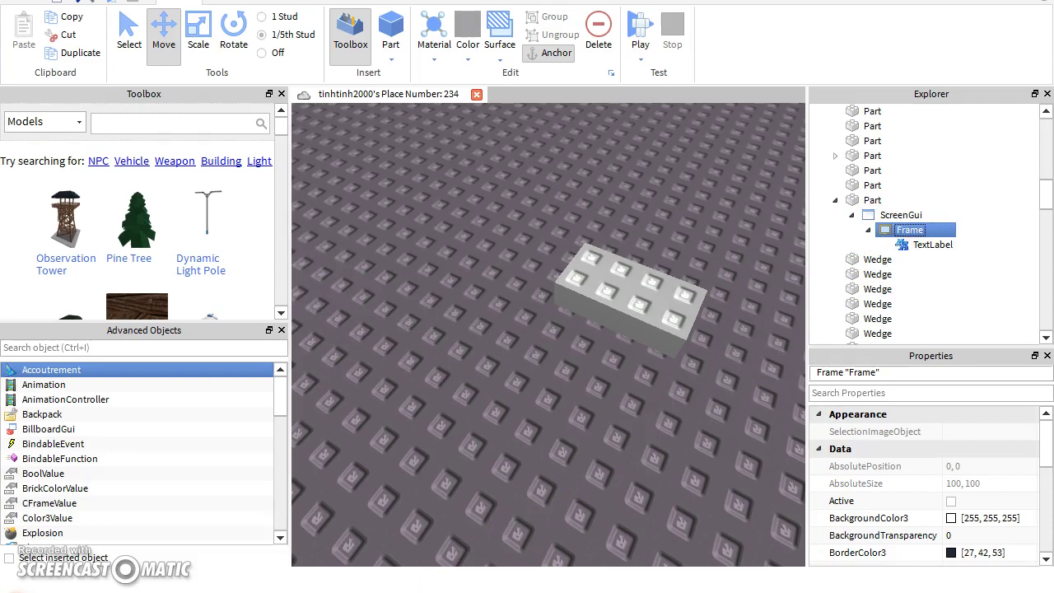
- Switch to the sticky note, write "Put text label to frame" and erase it
key(alt+Tab)
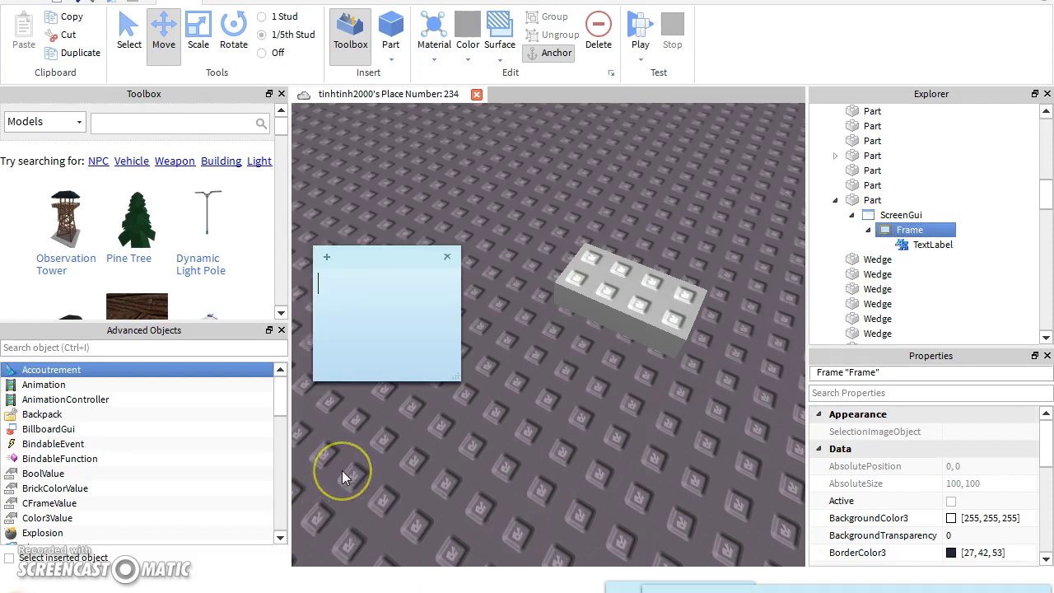
text(Put text)
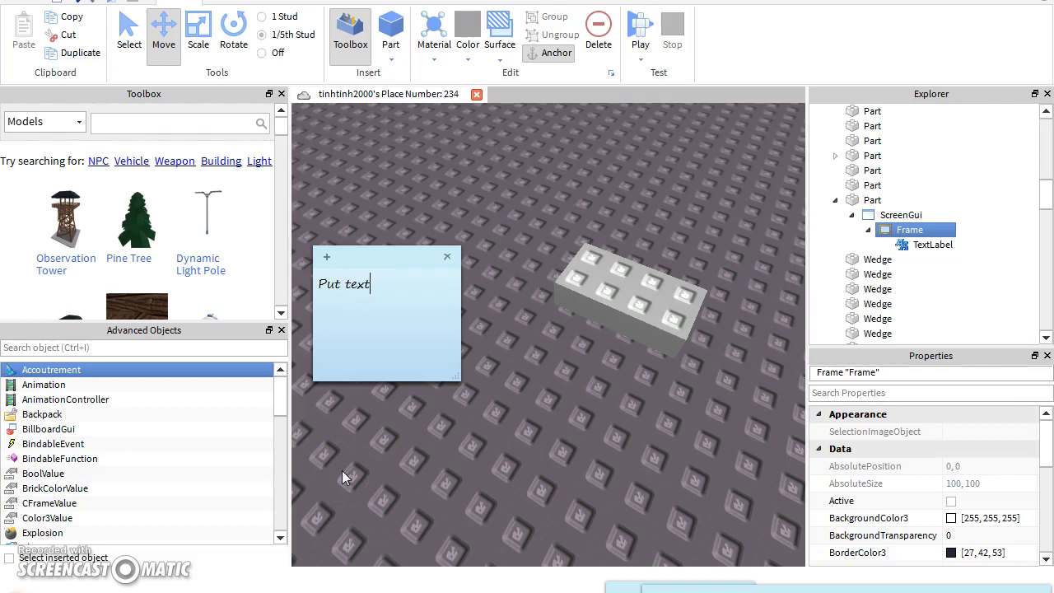
text( label to frame)
key(BackSpace)
key(BackSpace)
key(BackSpace)
key(BackSpace)
key(BackSpace)
key(BackSpace)
key(BackSpace)
key(BackSpace)
key(BackSpace)
key(BackSpace)
key(BackSpace)
key(BackSpace)
key(BackSpace)
key(BackSpace)
key(BackSpace)
key(BackSpace)
key(BackSpace)
key(BackSpace)
key(BackSpace)
key(BackSpace)
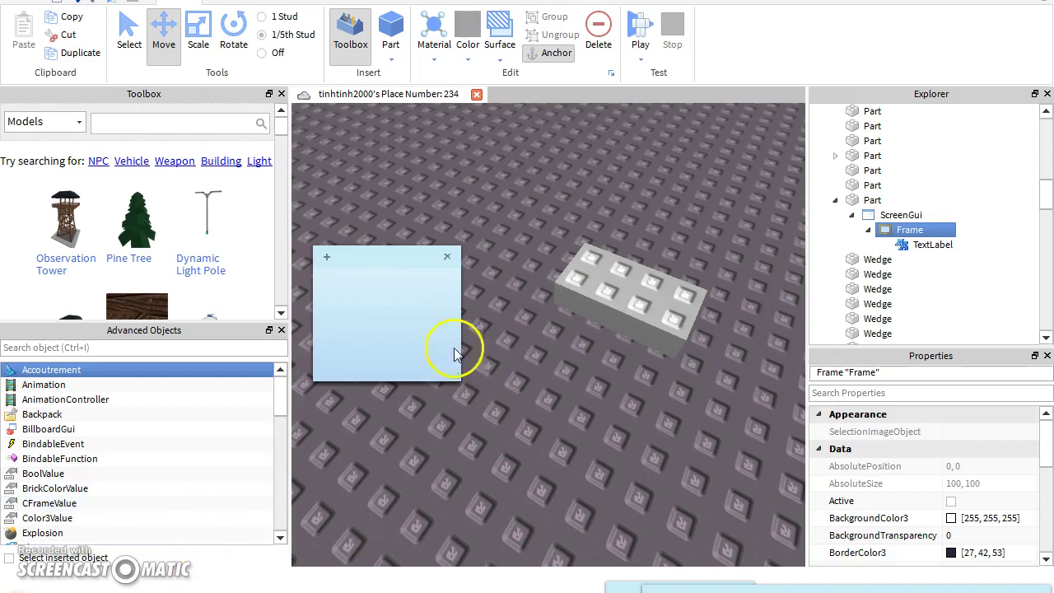
- Move the ScreenGui, Frame and TextLabel together from the brick into StarterGui
click(672, 182)
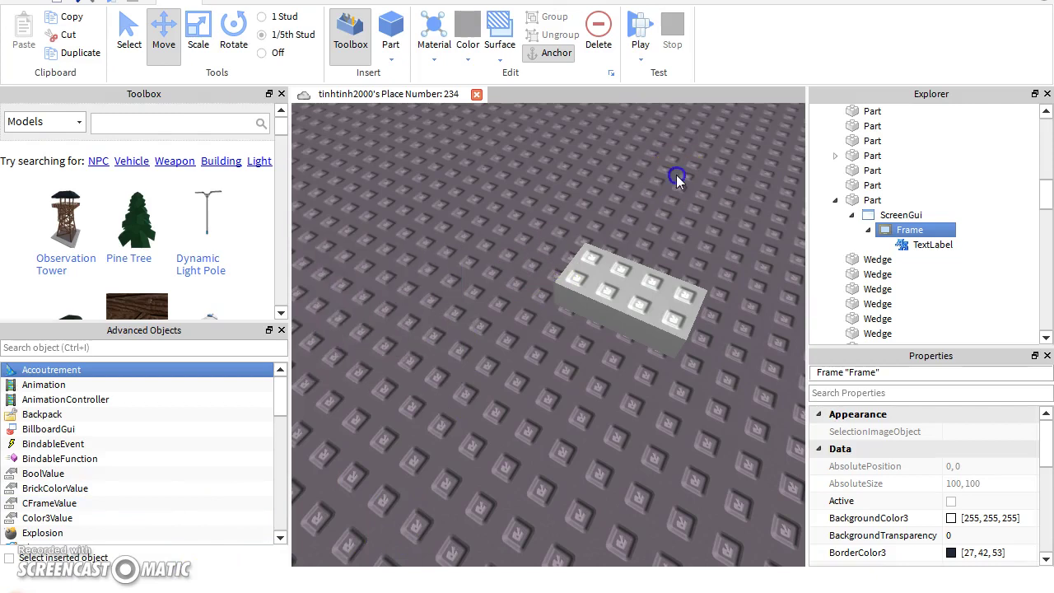
click(873, 215)
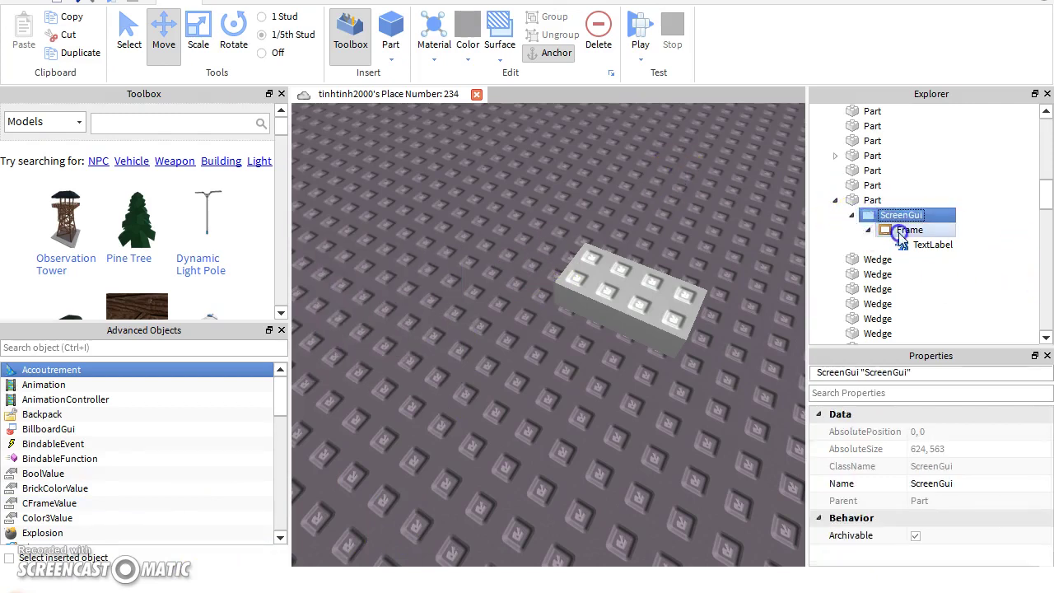
ctrl+click(898, 230)
ctrl+click(921, 245)
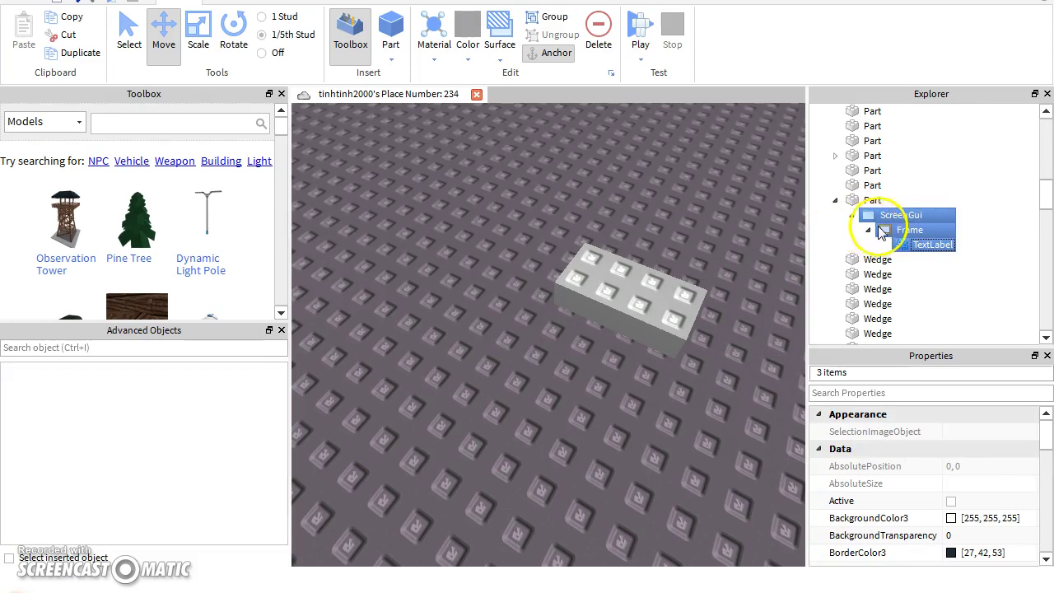
drag(950, 317, 906, 276)
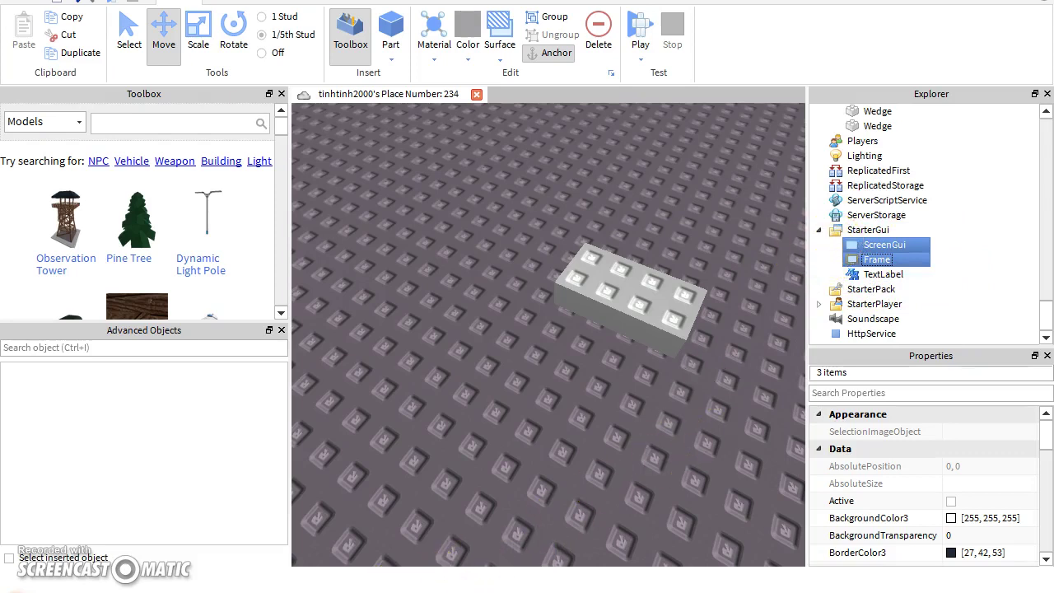
- Switch to the sticky note, write "Put it on to starter gui" and erase it
click(396, 581)
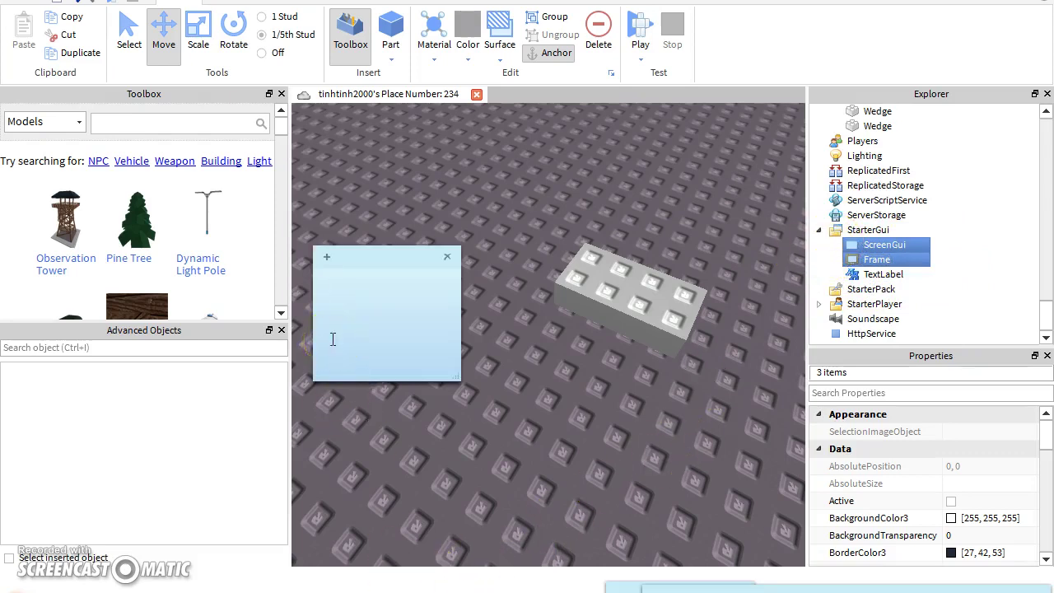
text(Put it on to starter gui)
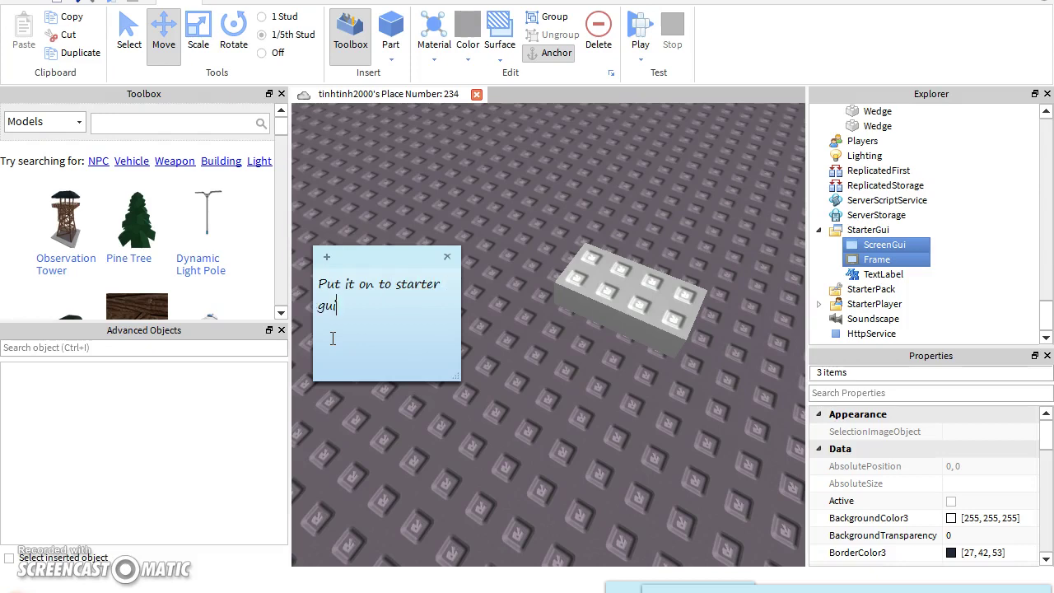
key(BackSpace)
key(BackSpace)
key(BackSpace)
key(BackSpace)
key(BackSpace)
key(BackSpace)
key(BackSpace)
key(BackSpace)
key(BackSpace)
key(BackSpace)
key(BackSpace)
key(BackSpace)
key(BackSpace)
key(BackSpace)
key(BackSpace)
key(BackSpace)
key(BackSpace)
key(BackSpace)
key(BackSpace)
key(BackSpace)
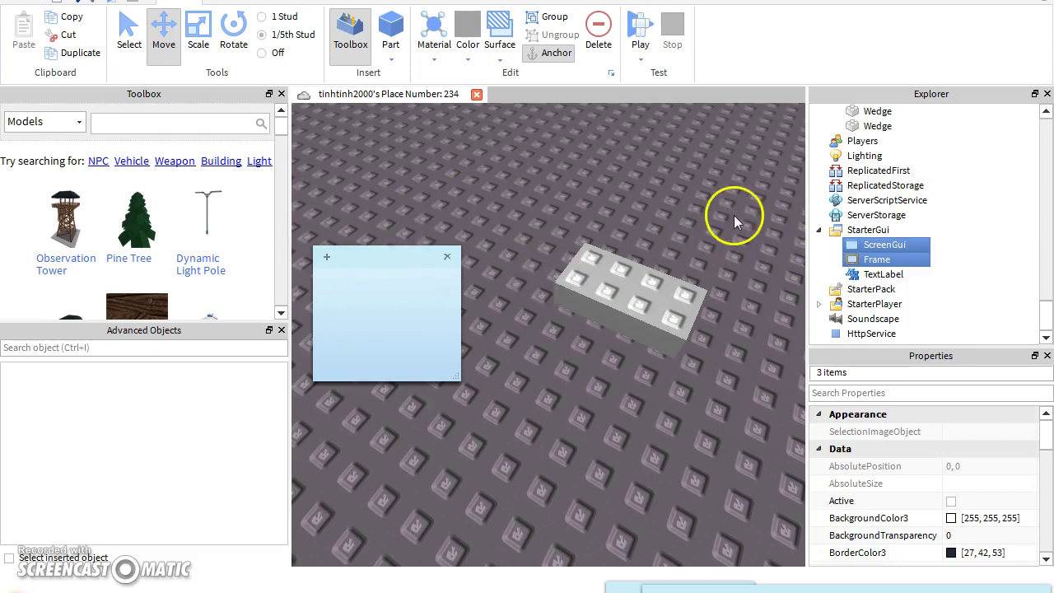
- Back in Roblox Studio, nest the Frame inside StarterGui's ScreenGui and a TextLabel inside that Frame
key(alt+Tab)
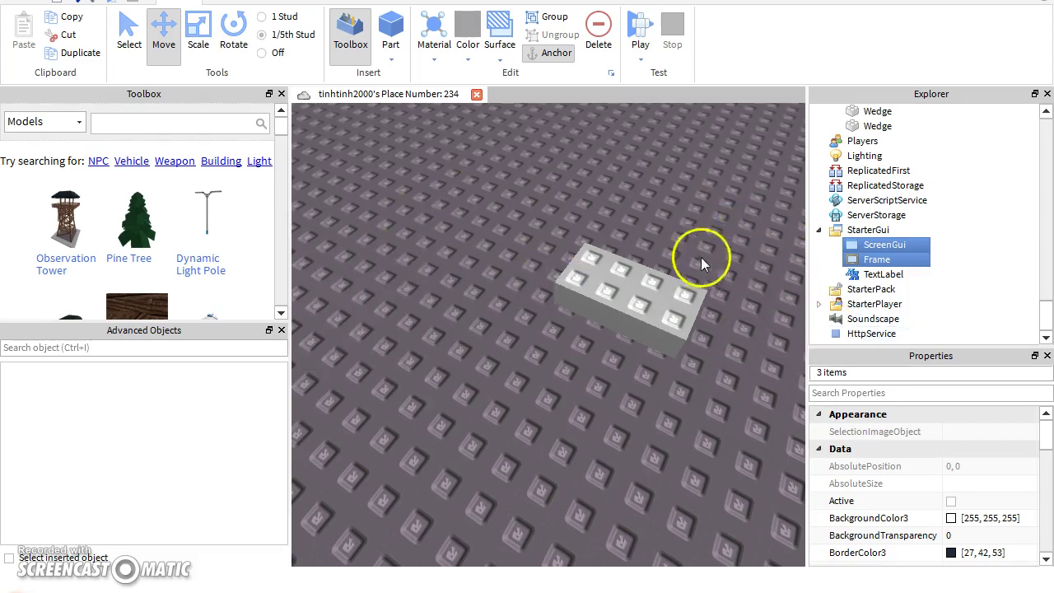
click(690, 196)
right_drag(691, 196, 685, 208)
click(844, 278)
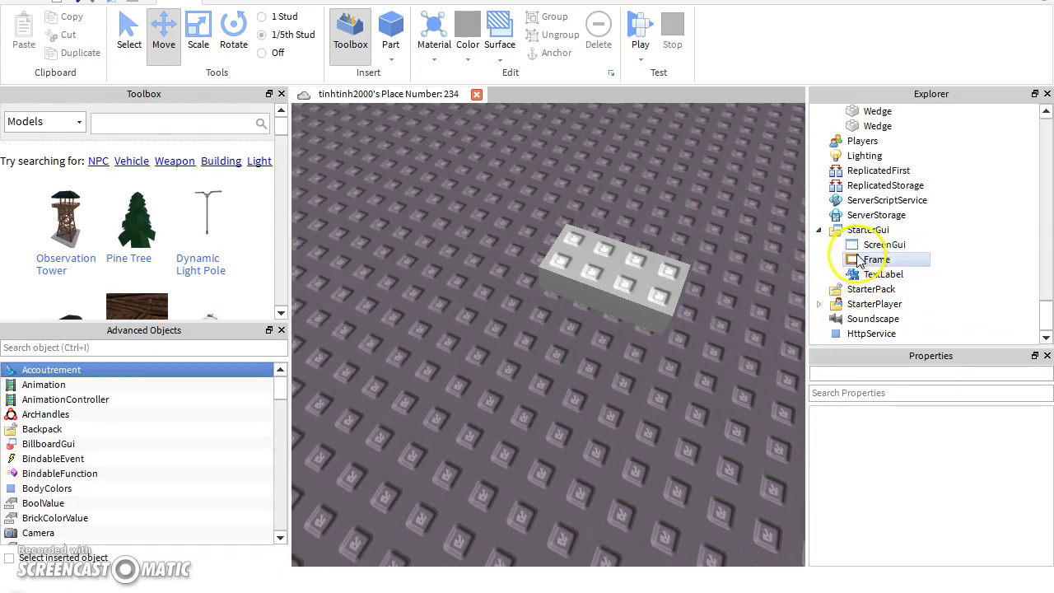
drag(859, 260, 852, 248)
mouse_move(862, 295)
mouse_down()
mouse_move(876, 278)
mouse_move(856, 275)
mouse_up()
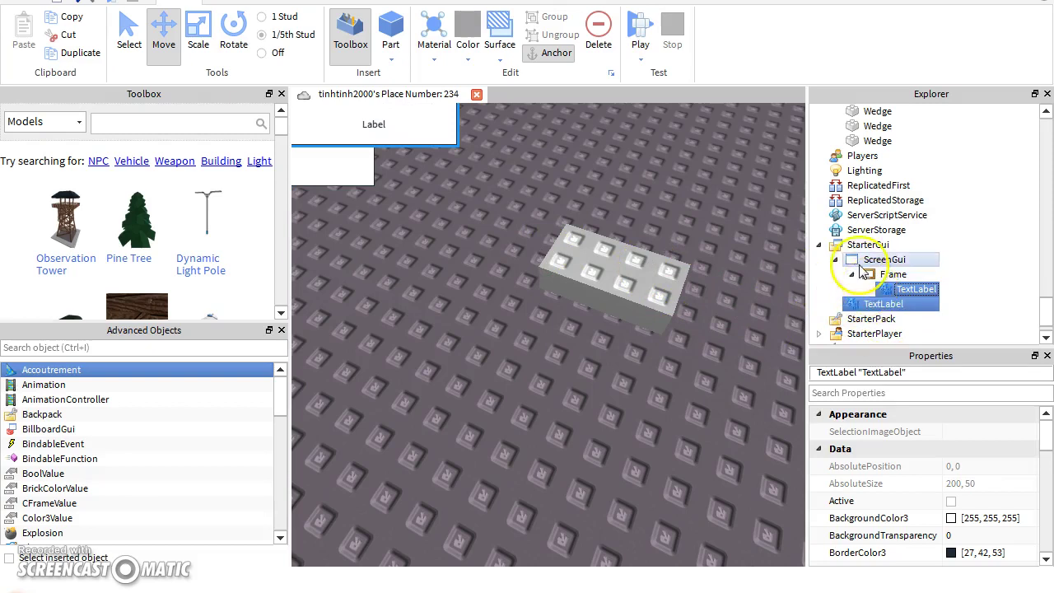
- Set the BackgroundTransparency of the Frame inside StarterGui's ScreenGui to 1
click(873, 274)
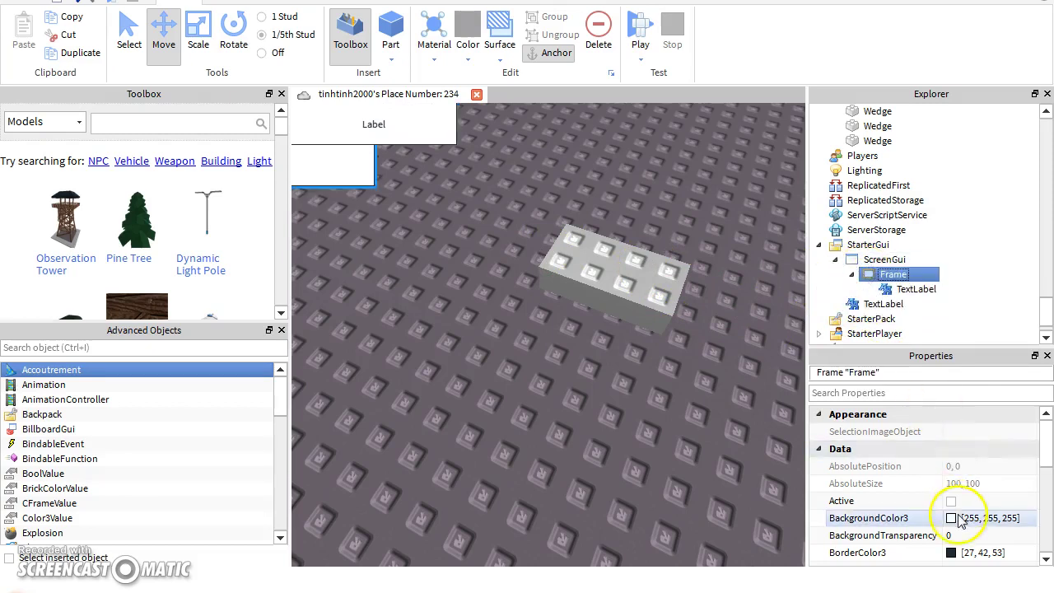
scroll(959, 521, down, 1)
click(956, 484)
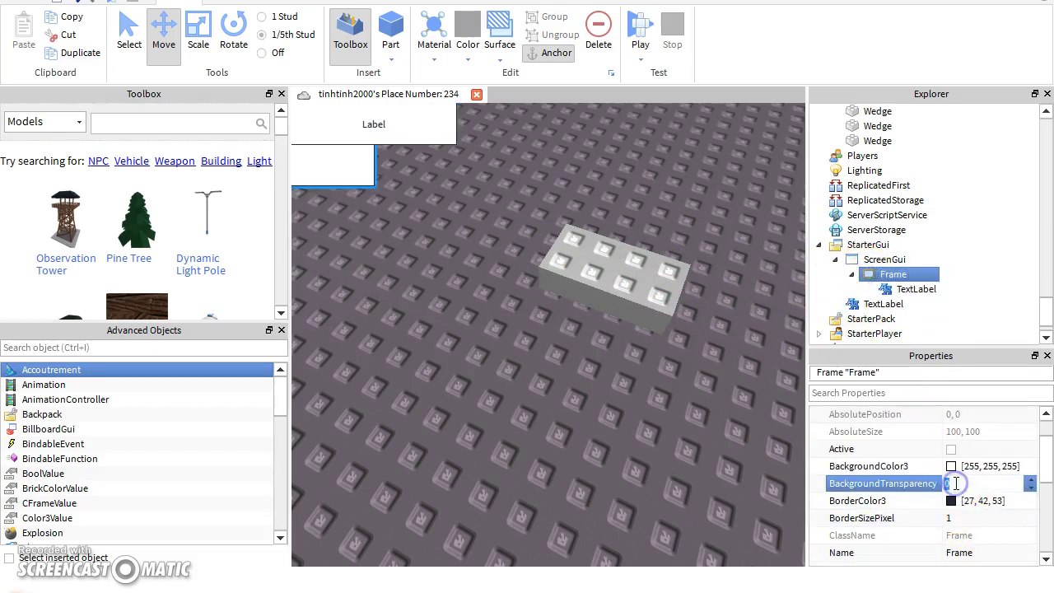
text(0)
key(BackSpace)
click(961, 489)
text(1)
key(Return)
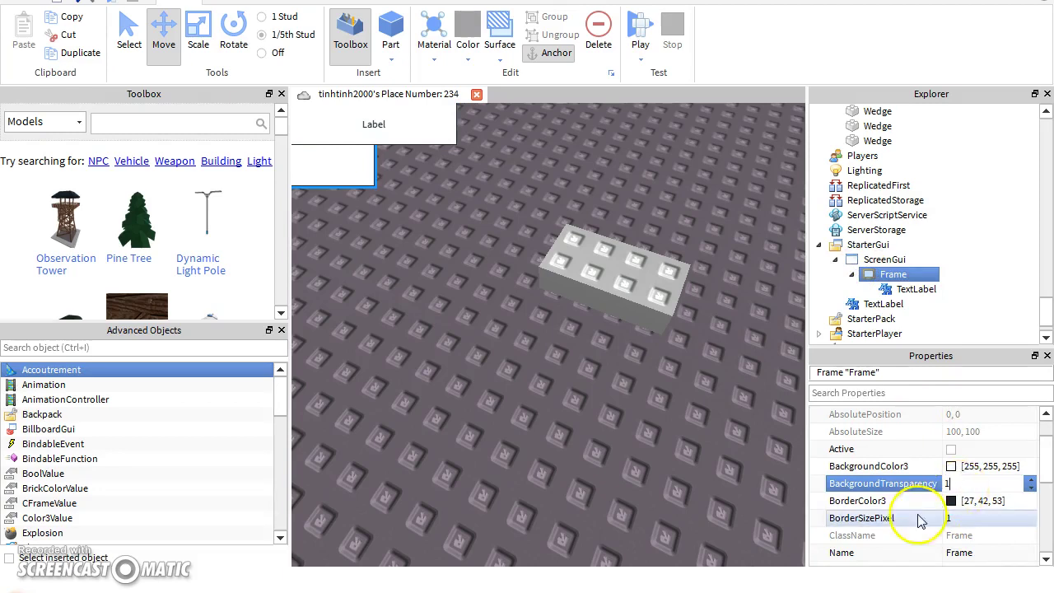
- Switch to the sticky note, write a short remark about the transparency value and erase it
click(362, 590)
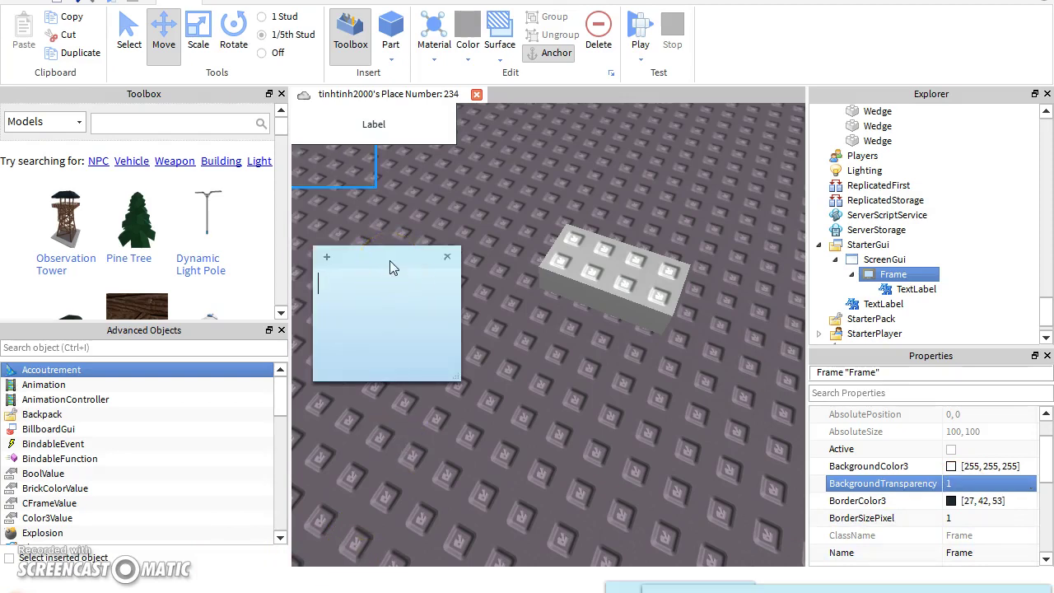
text(transp)
text(to 0)
key(BackSpace)
key(BackSpace)
key(BackSpace)
key(BackSpace)
key(BackSpace)
key(BackSpace)
key(BackSpace)
key(BackSpace)
key(BackSpace)
key(BackSpace)
key(BackSpace)
key(BackSpace)
key(BackSpace)
key(BackSpace)
key(BackSpace)
key(BackSpace)
key(BackSpace)
- Back in Roblox Studio, set the BackgroundColor3 of the TextLabel inside the Frame to cyan [78, 253, 255]
click(688, 465)
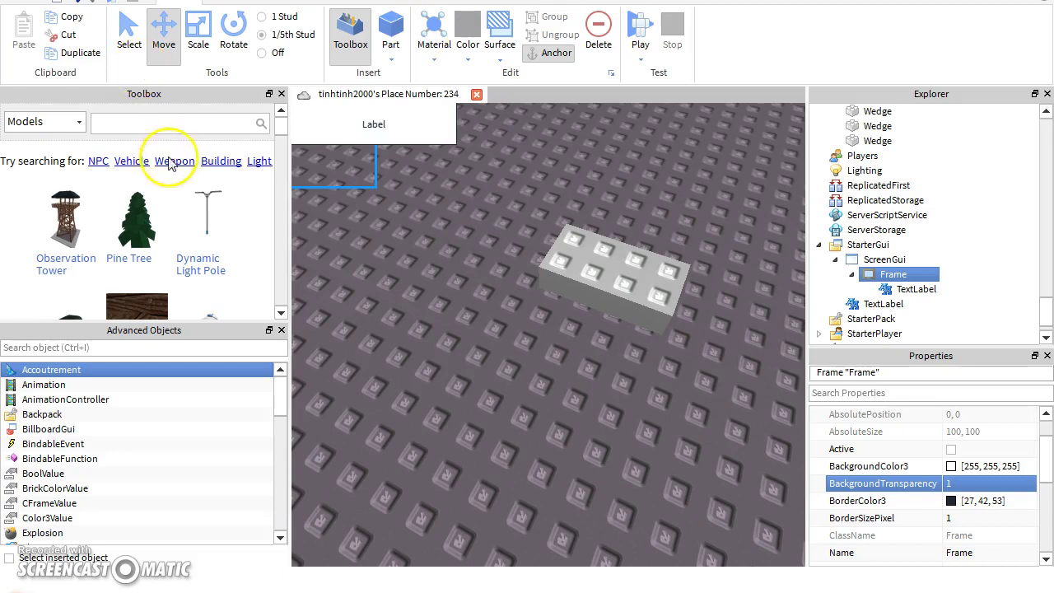
click(901, 288)
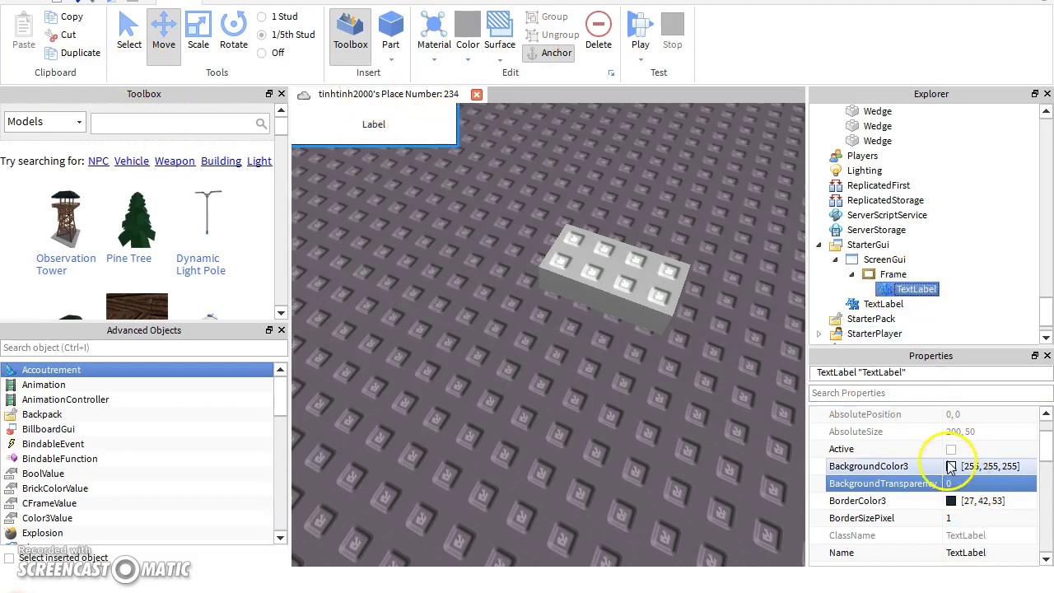
click(952, 466)
click(614, 203)
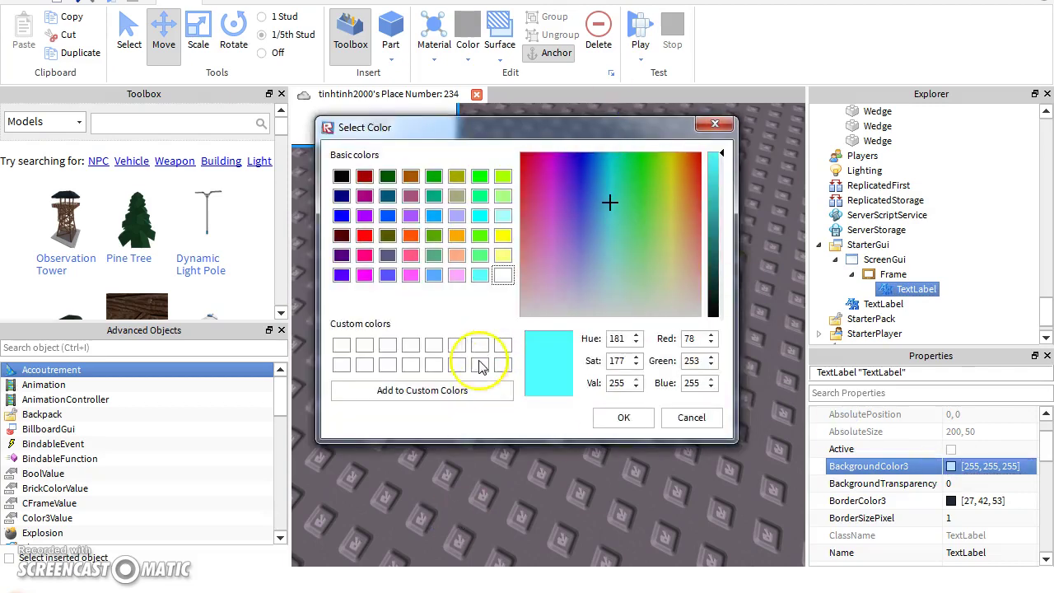
click(614, 416)
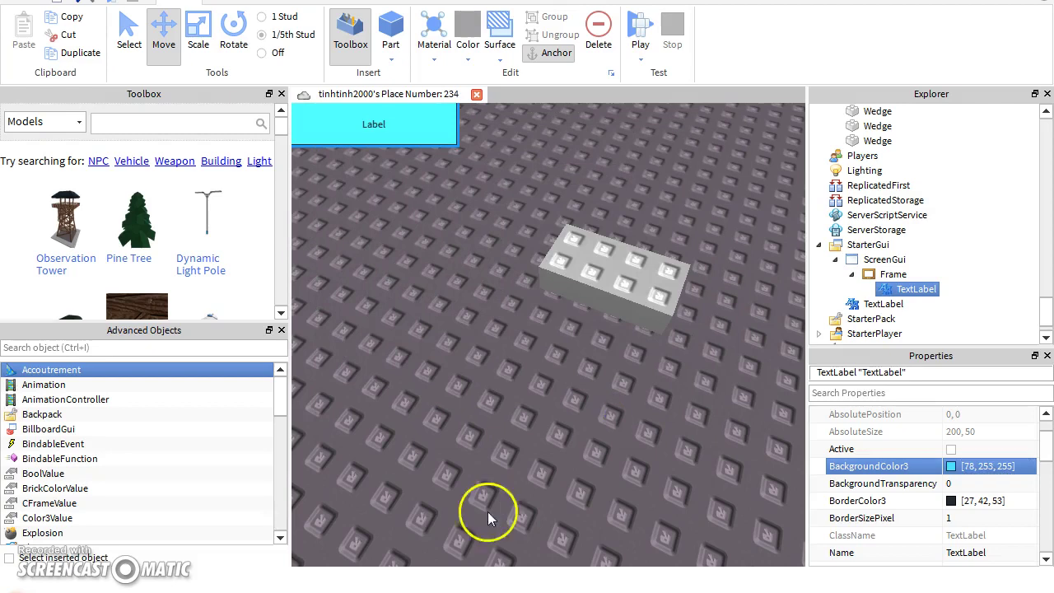
- Switch to the sticky note, write "choose any color you want in your text" and erase it
click(381, 360)
text(cho)
text(o)
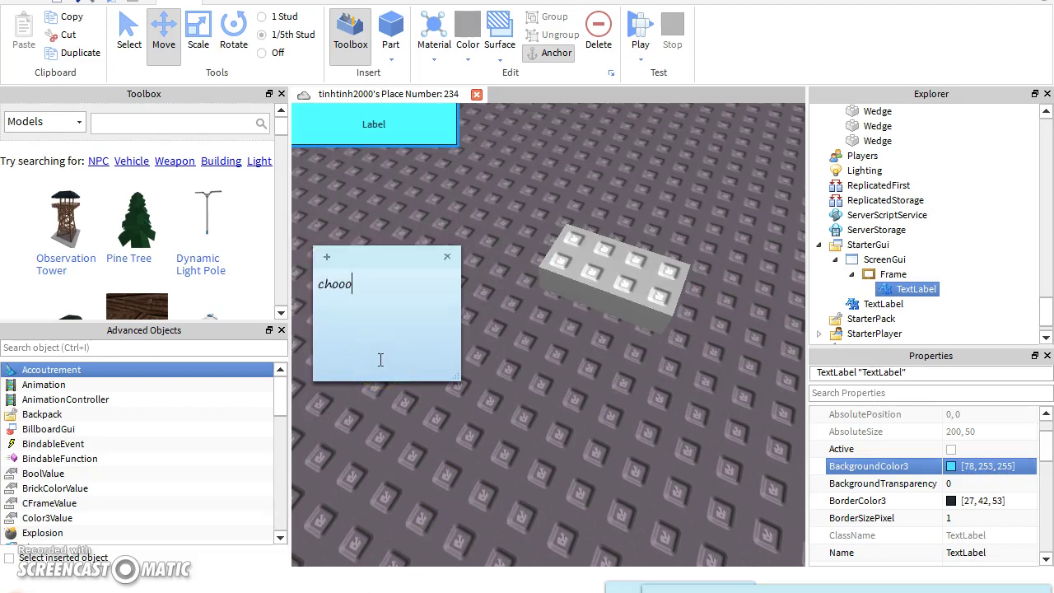
text(se any color you want i)
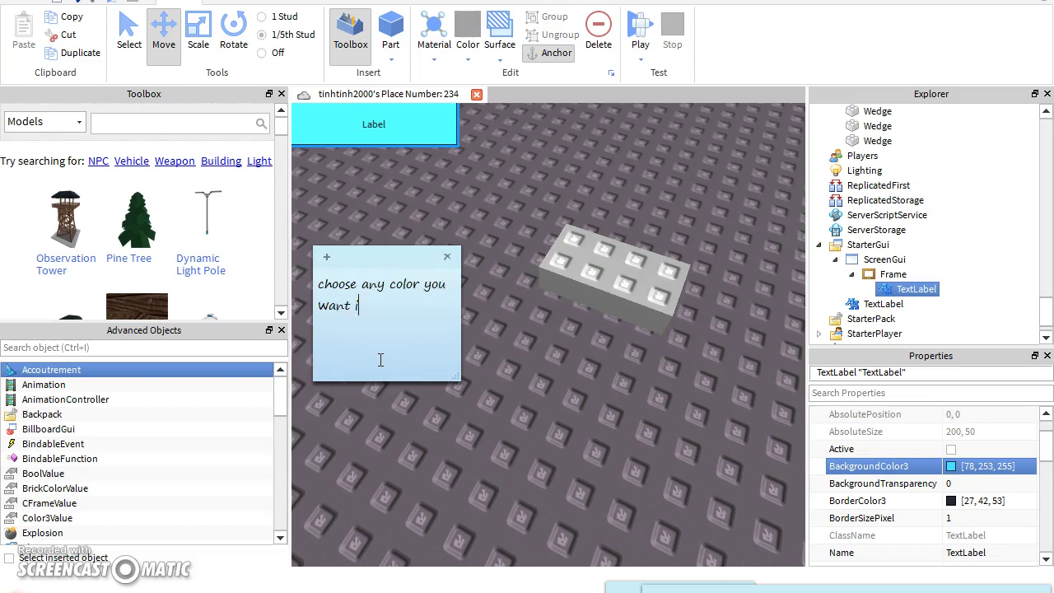
text(n your text)
key(BackSpace)
key(BackSpace)
key(BackSpace)
key(BackSpace)
key(BackSpace)
key(BackSpace)
key(BackSpace)
key(BackSpace)
key(BackSpace)
key(BackSpace)
key(BackSpace)
key(BackSpace)
key(BackSpace)
key(BackSpace)
key(BackSpace)
key(BackSpace)
key(BackSpace)
key(BackSpace)
key(BackSpace)
key(BackSpace)
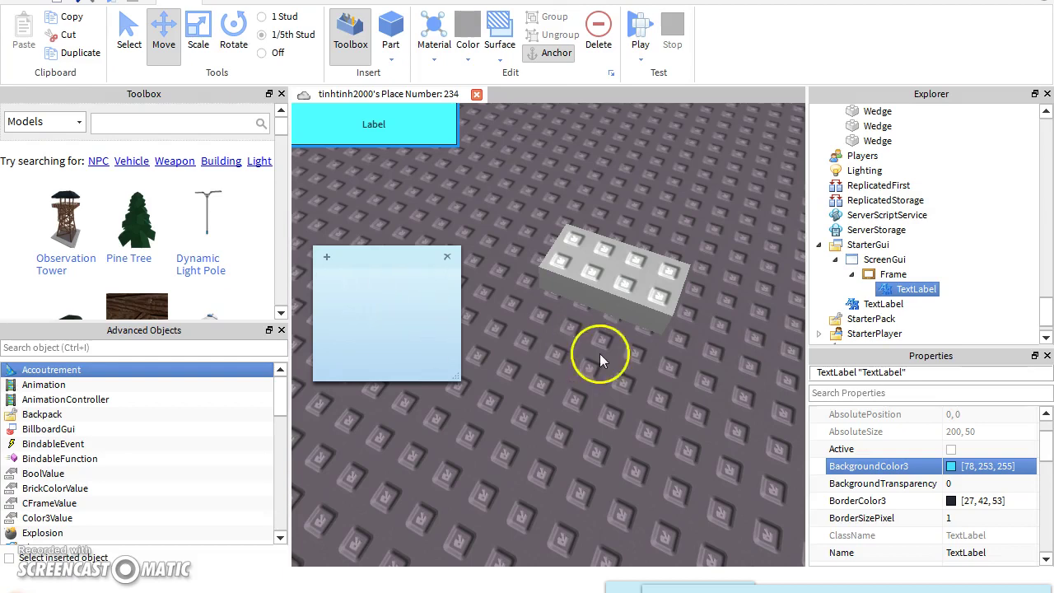
- Back in Roblox Studio, change the Text of the TextLabel inside the Frame to "Welcome to Movie troll"
click(633, 364)
drag(915, 289, 927, 276)
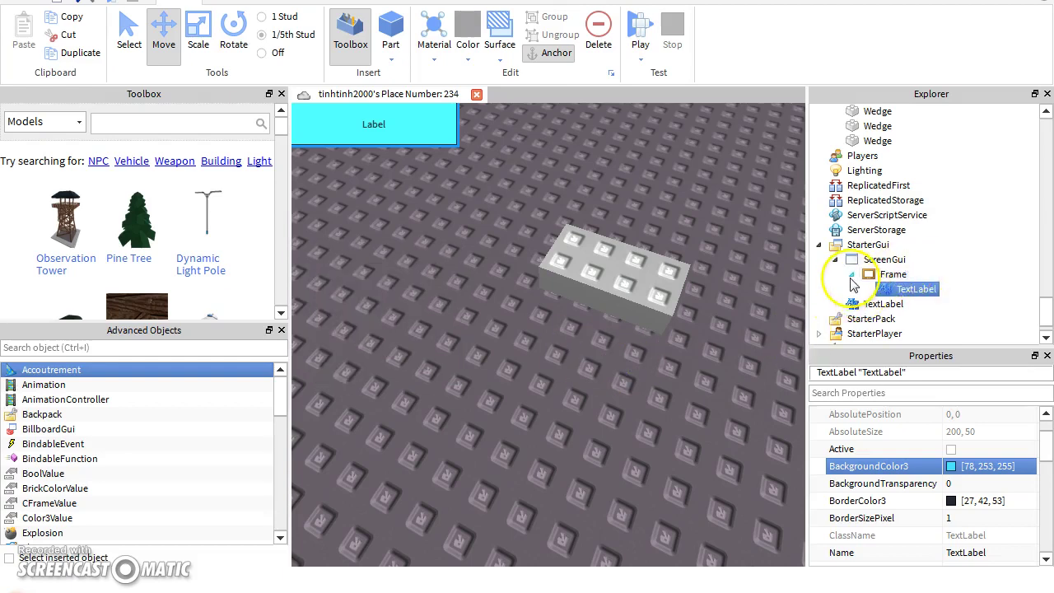
scroll(992, 552, down, 2)
scroll(993, 565, down, 2)
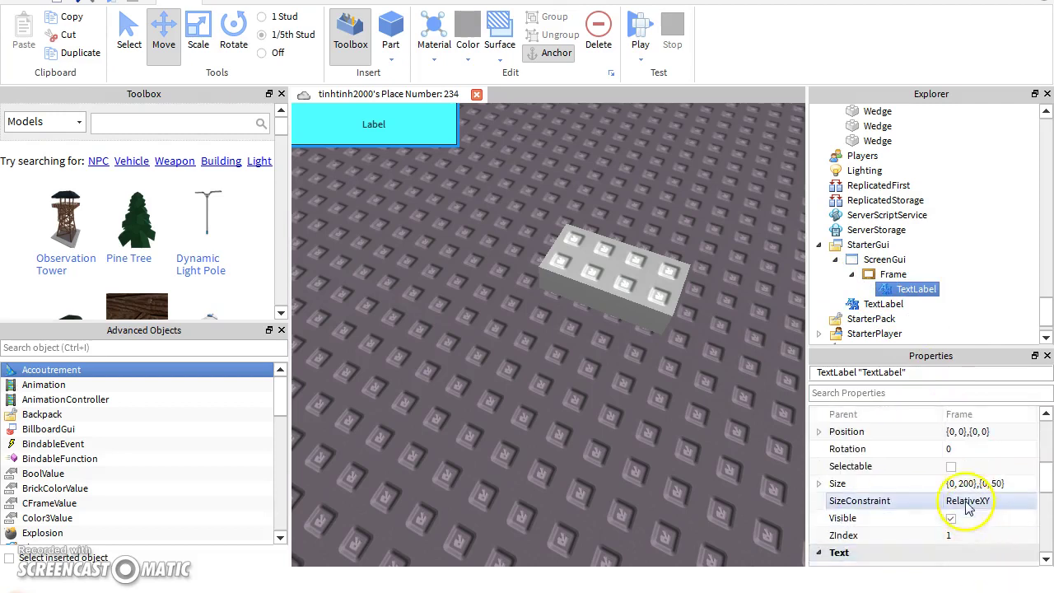
scroll(989, 497, down, 3)
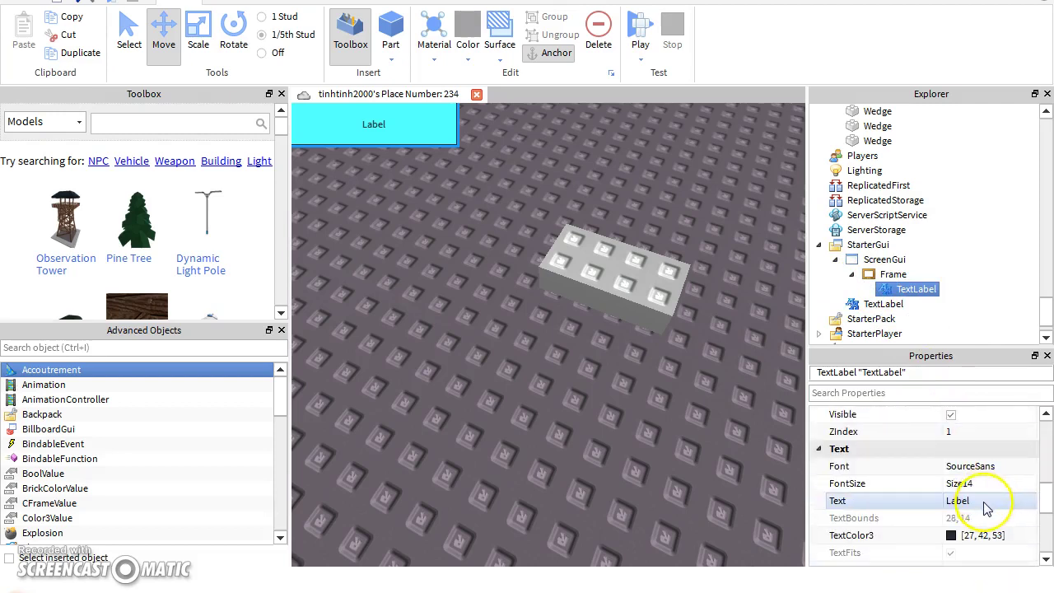
click(986, 504)
click(985, 502)
key(BackSpace)
key(BackSpace)
key(BackSpace)
key(BackSpace)
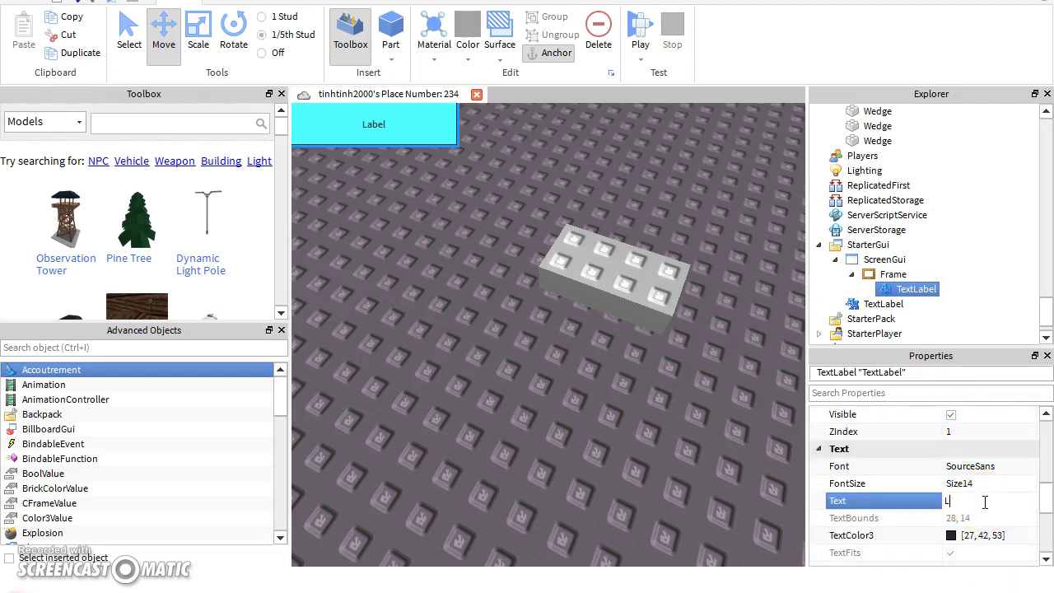
text(Welcome to Movie troll)
click(474, 430)
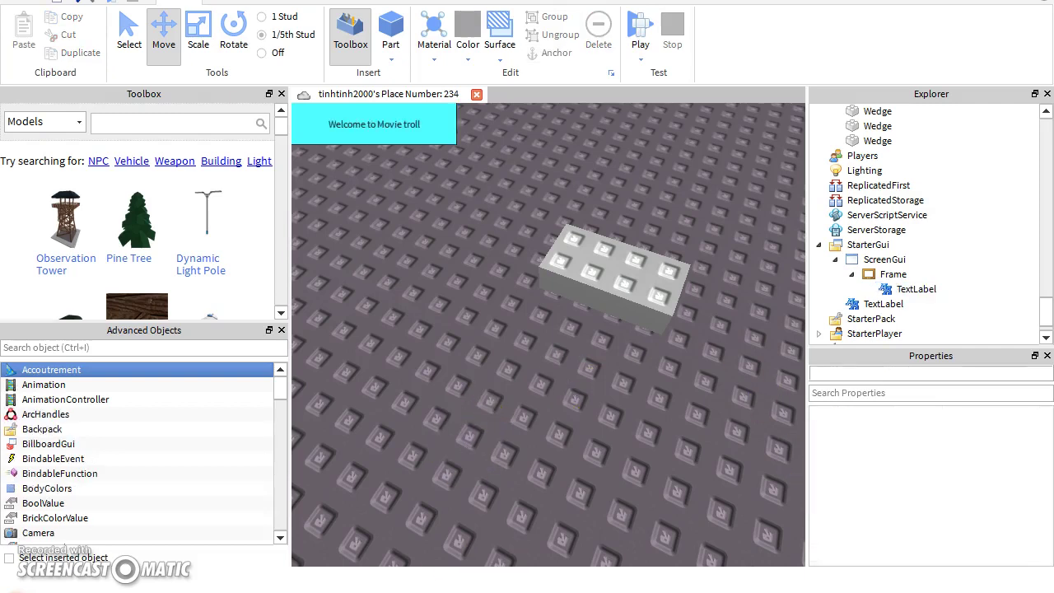
- Switch to the sticky note, write "Put any text you Want" and erase it
click(362, 346)
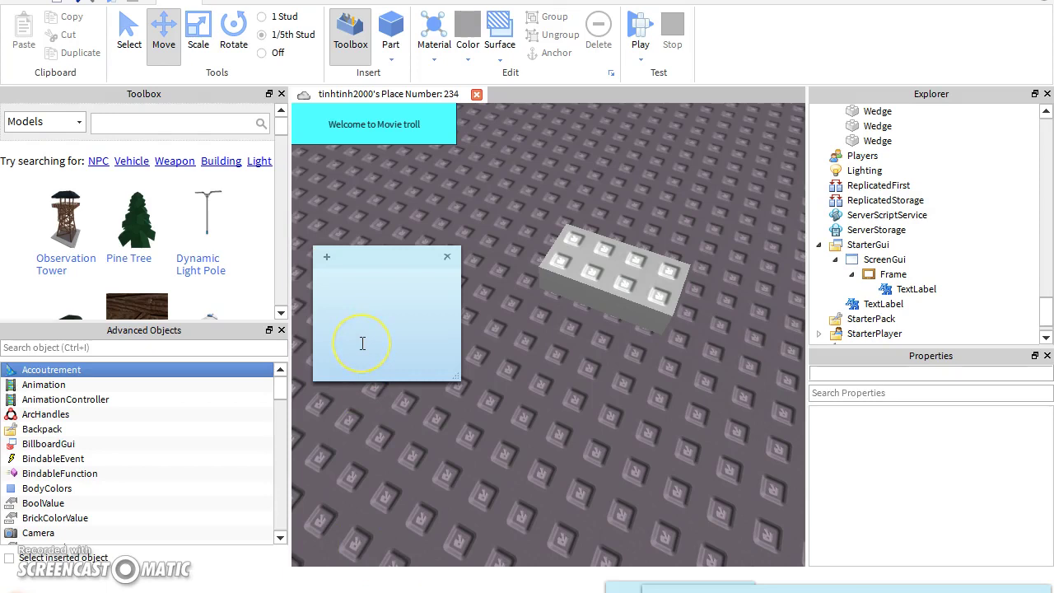
text(Pot)
key(BackSpace)
key(BackSpace)
text(ut any text)
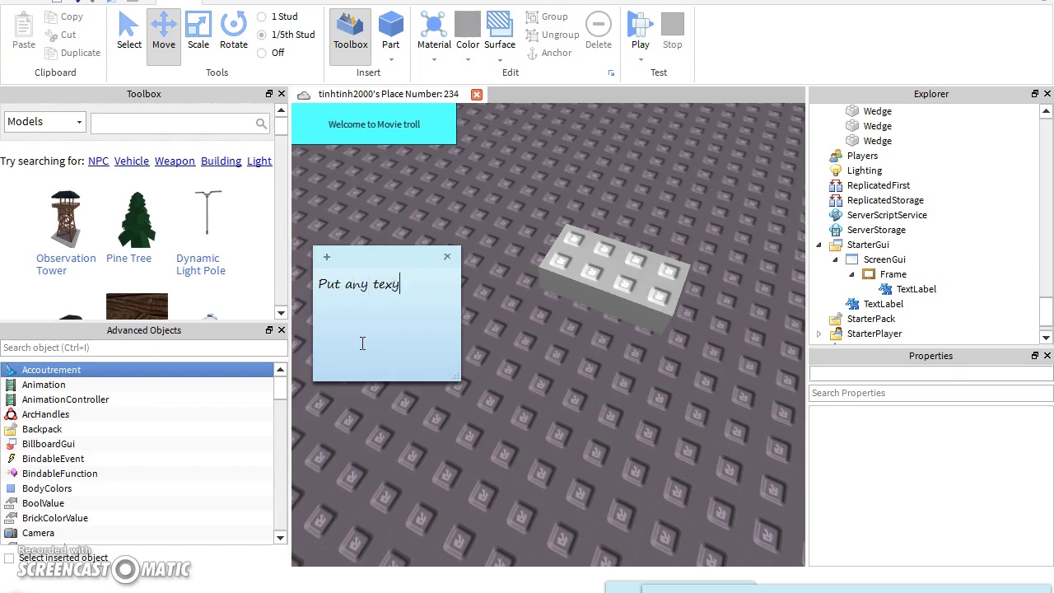
text( you Want)
key(BackSpace)
key(BackSpace)
key(BackSpace)
key(BackSpace)
key(BackSpace)
key(BackSpace)
key(BackSpace)
key(BackSpace)
key(BackSpace)
key(BackSpace)
key(BackSpace)
key(BackSpace)
key(BackSpace)
key(BackSpace)
key(BackSpace)
key(BackSpace)
key(BackSpace)
key(BackSpace)
key(BackSpace)
key(BackSpace)
- Write a "Thanks For Watching" goodbye message on the sticky note and erase it
text(Thanks )
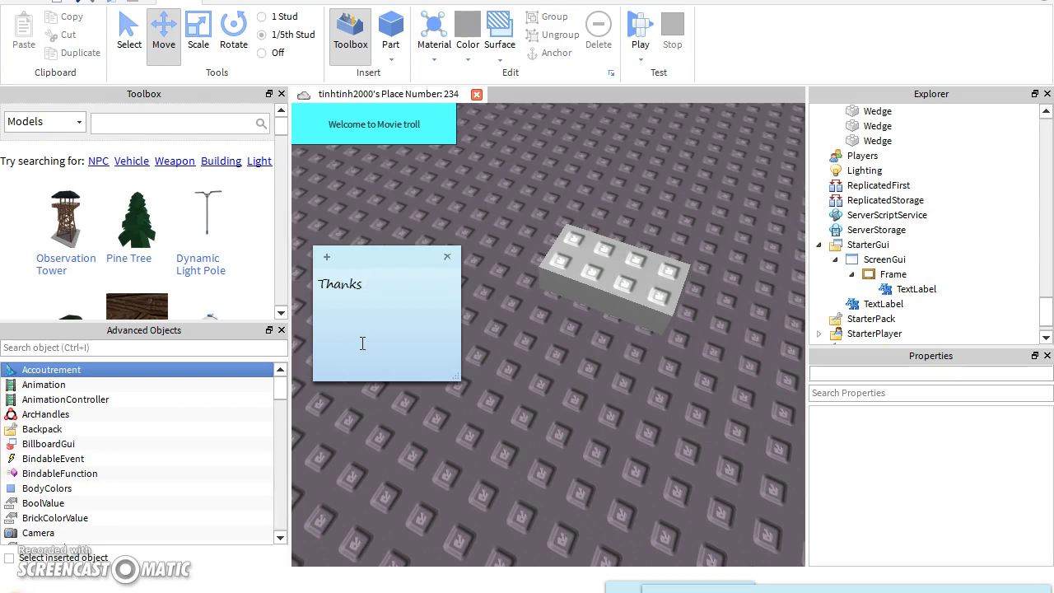
text(For Watching B)
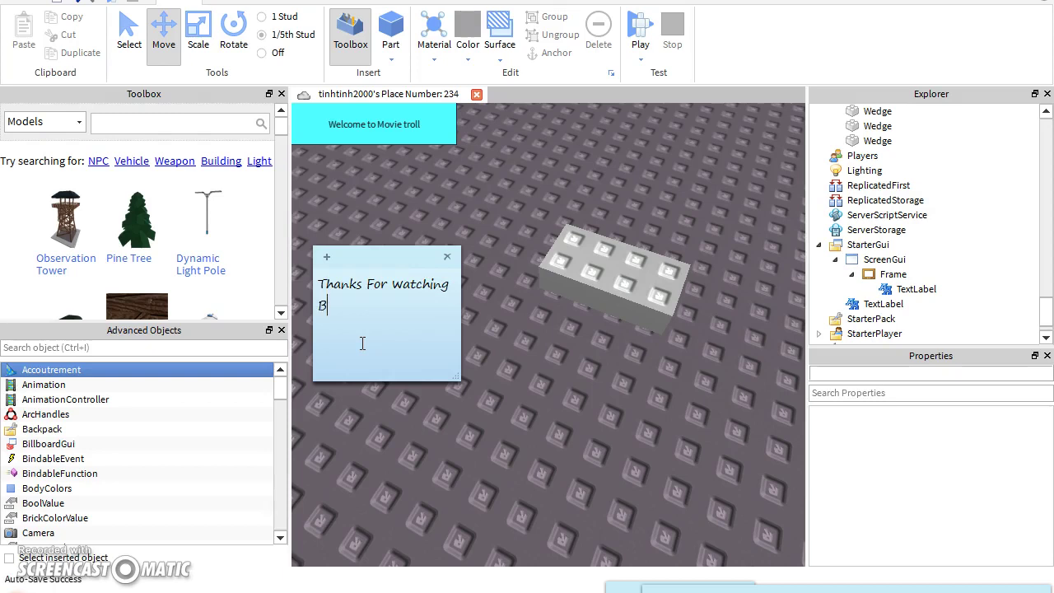
text(yeeeeeeeeeeee)
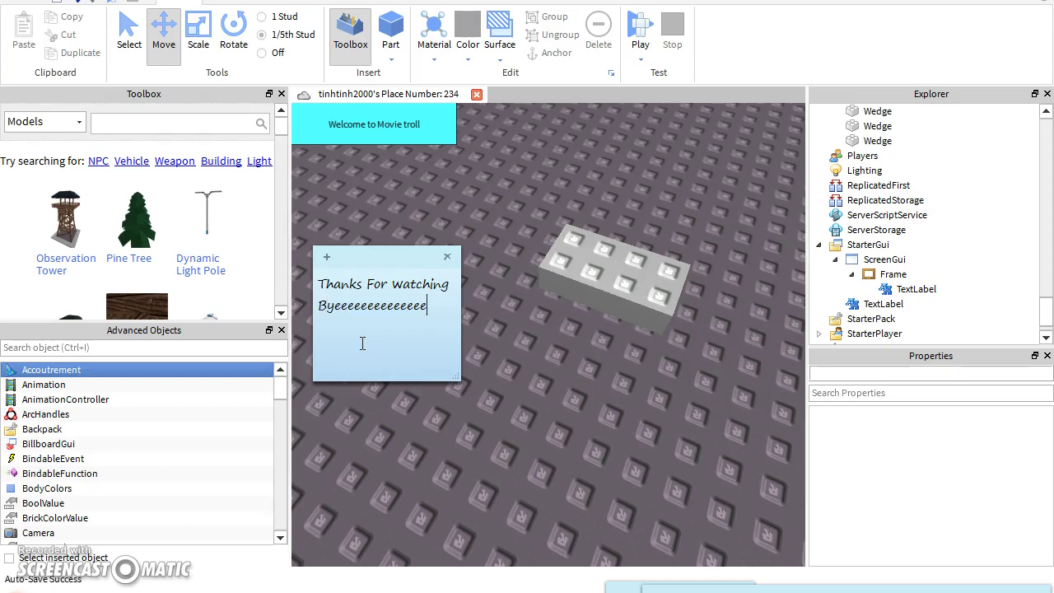
key(BackSpace)
key(BackSpace)
key(BackSpace)
key(BackSpace)
key(BackSpace)
key(BackSpace)
key(BackSpace)
key(BackSpace)
key(BackSpace)
key(BackSpace)
key(BackSpace)
key(BackSpace)
key(BackSpace)
key(BackSpace)
key(BackSpace)
key(BackSpace)
key(BackSpace)
key(BackSpace)
key(BackSpace)
key(BackSpace)
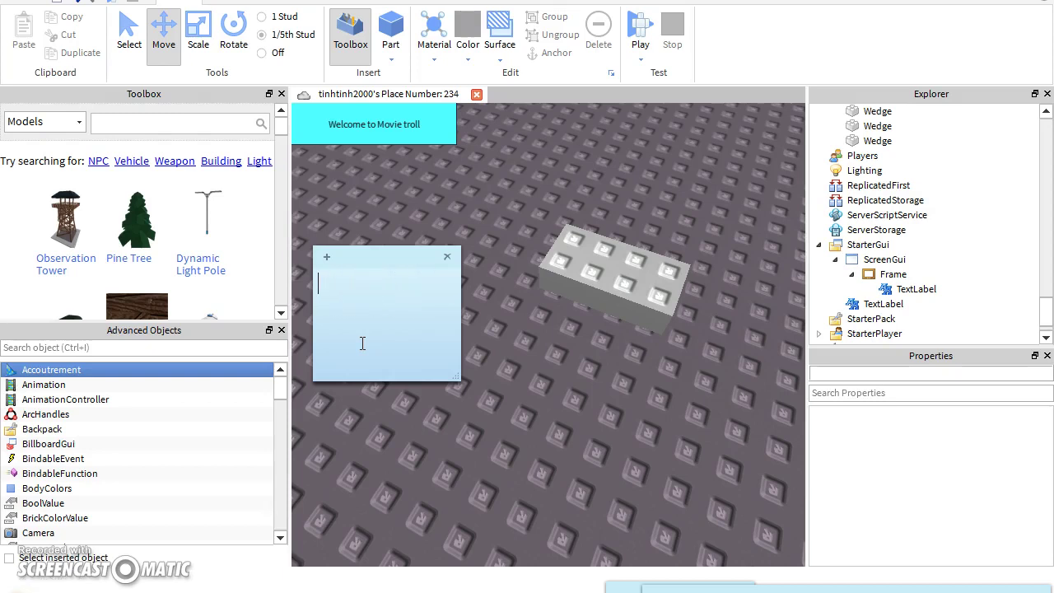
click(558, 137)
right_drag(562, 153, 569, 167)
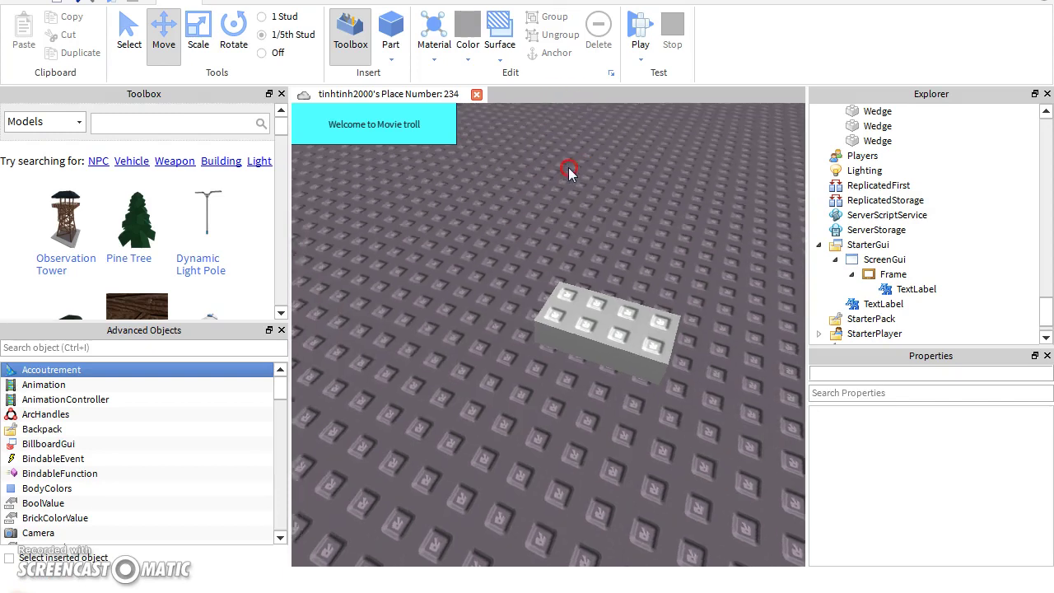